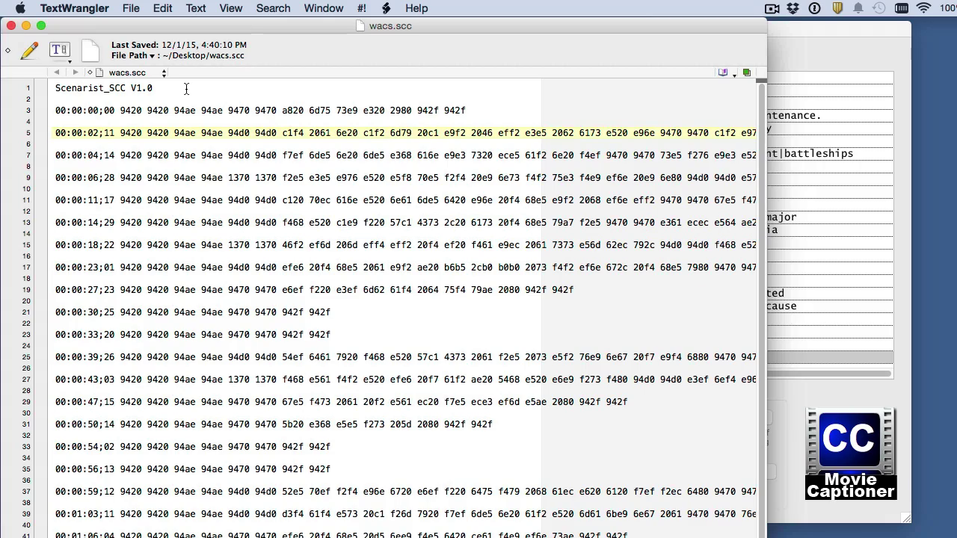
- Highlight the Scenarist_SCC V1.0 header, then line 3's control codes and caption text codes
left_click_drag(186, 89, 36, 69)
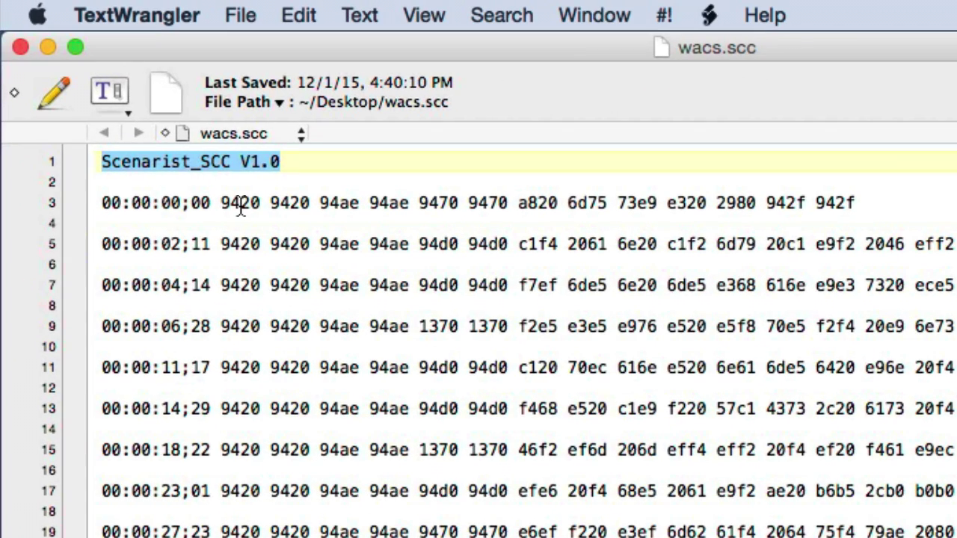
left_click(240, 204)
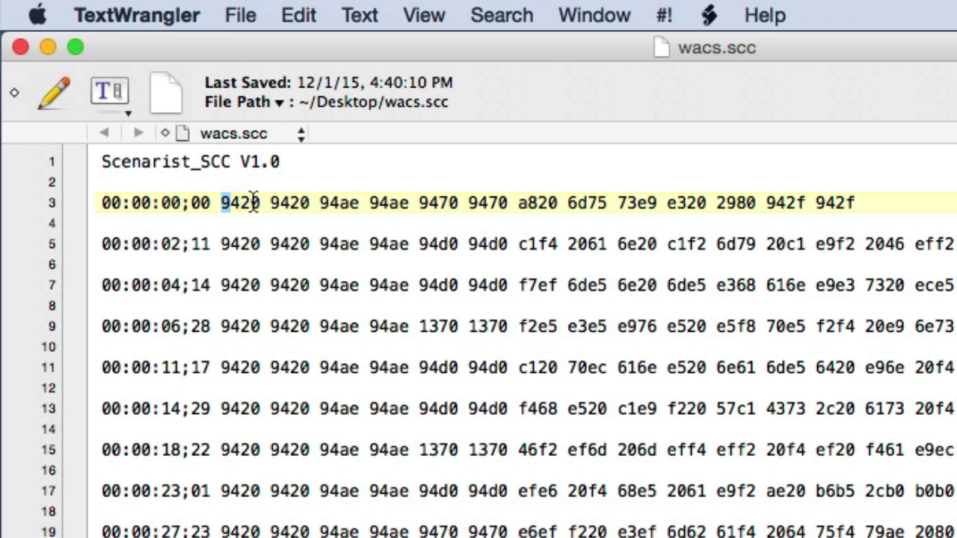
left_click_drag(220, 202, 856, 224)
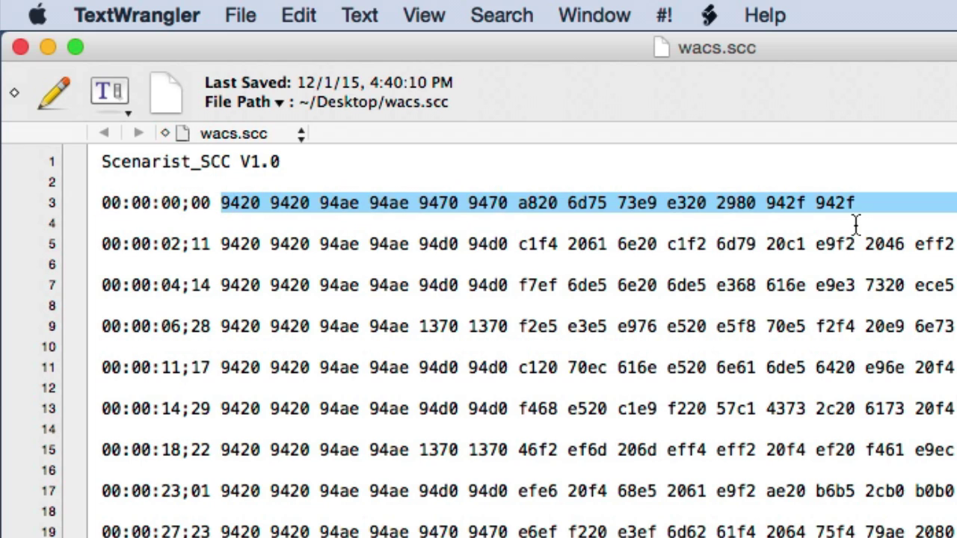
mouse_move(220, 203)
left_mouse_down()
mouse_move(501, 215)
mouse_move(509, 188)
left_mouse_up()
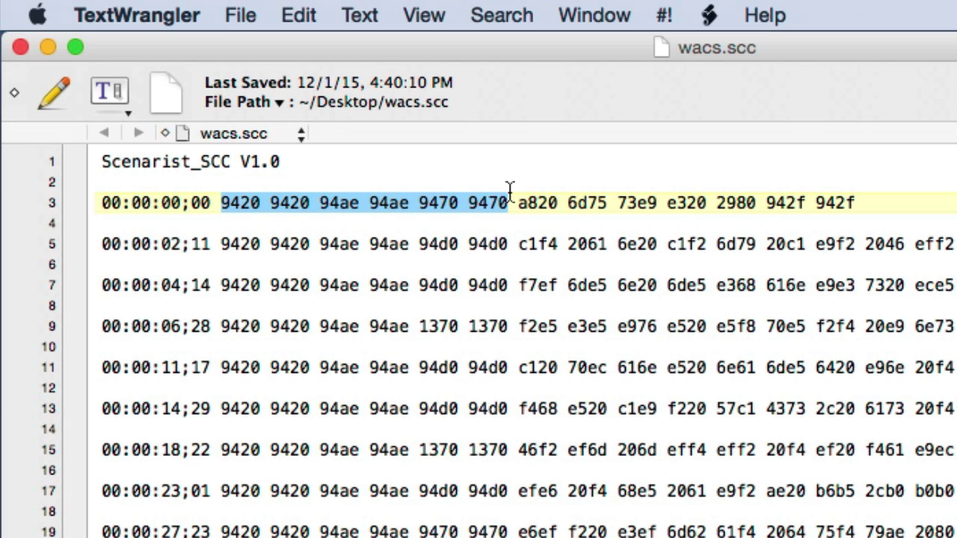
left_click_drag(516, 203, 760, 206)
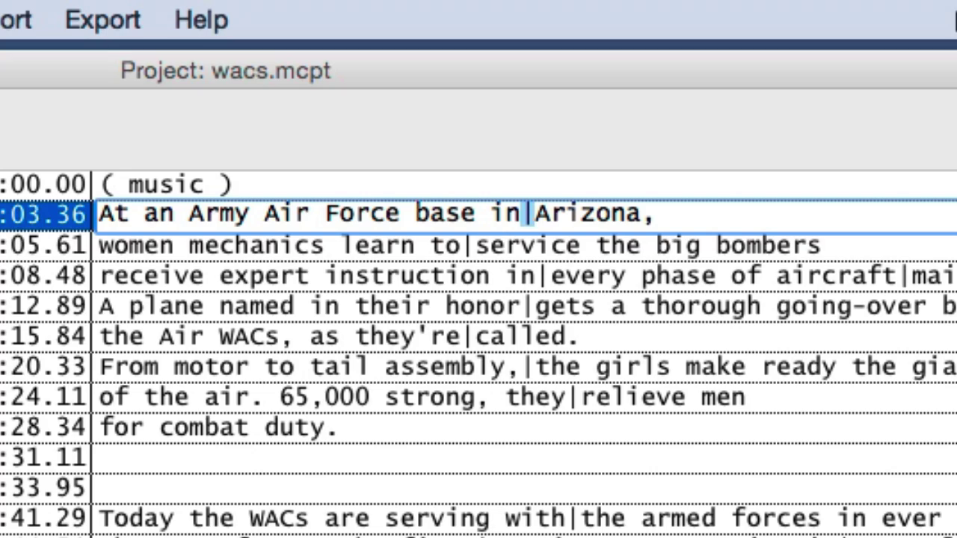
- Show MovieCaptioner's Export menu with its Sonic Scenarist SCC formats
left_click(146, 11)
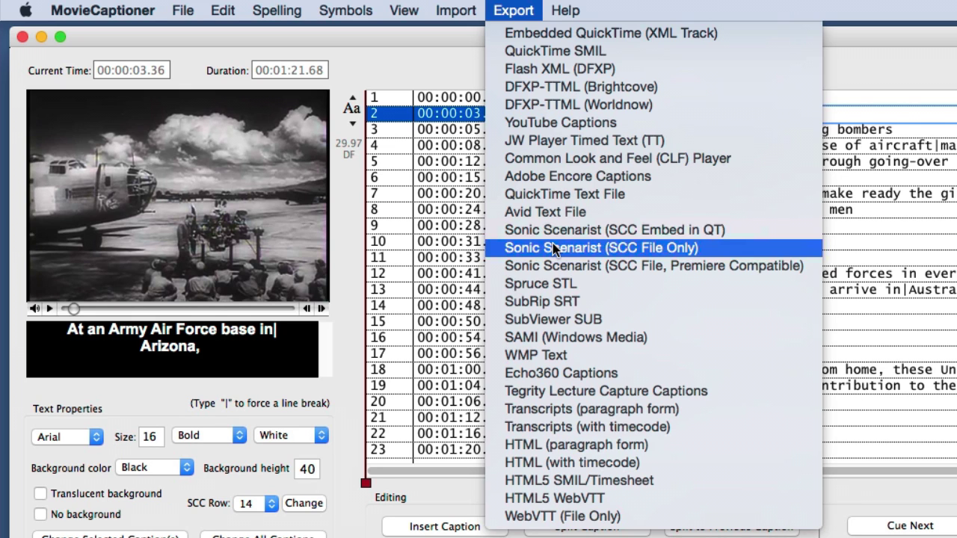
- Export the captions as Sonic Scenarist (SCC File Only), saving wacs.scc
left_click(554, 249)
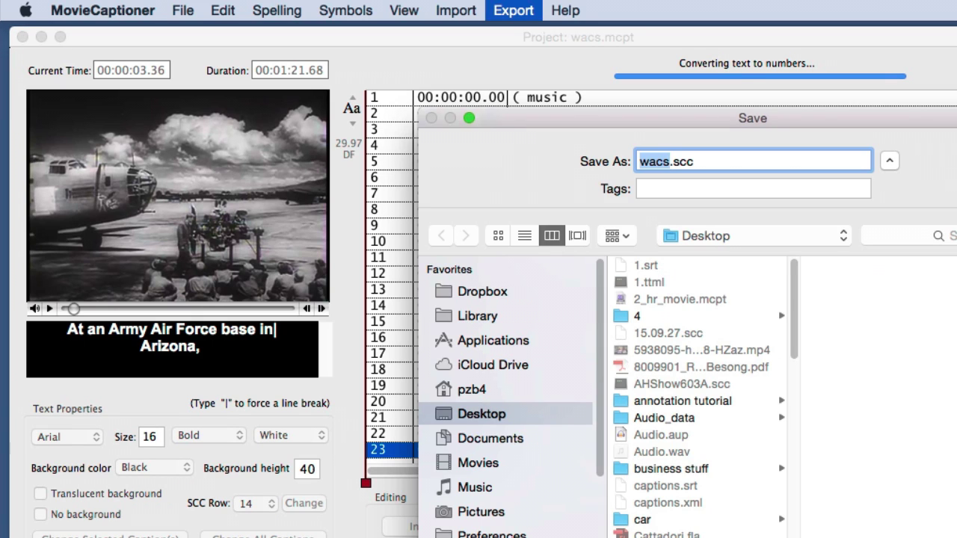
key("Return")
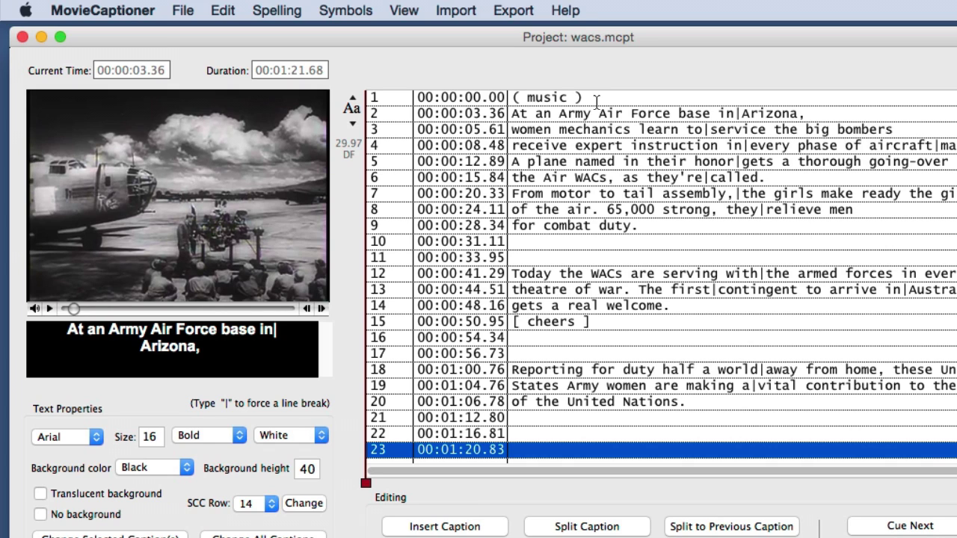
- Jump to caption rows 1 and 2, then drag two red guide lines across the caption text
left_click(633, 103)
left_click(740, 114)
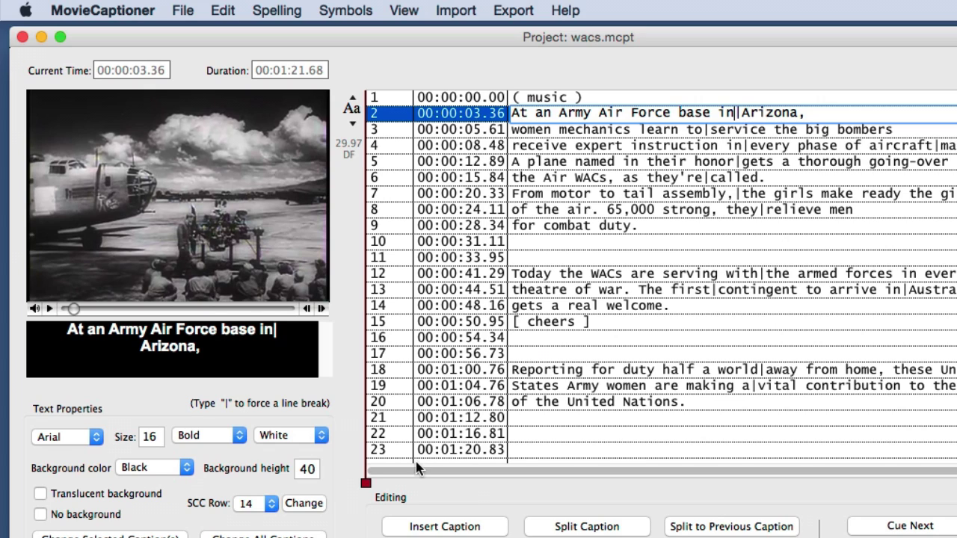
left_click_drag(369, 483, 736, 481)
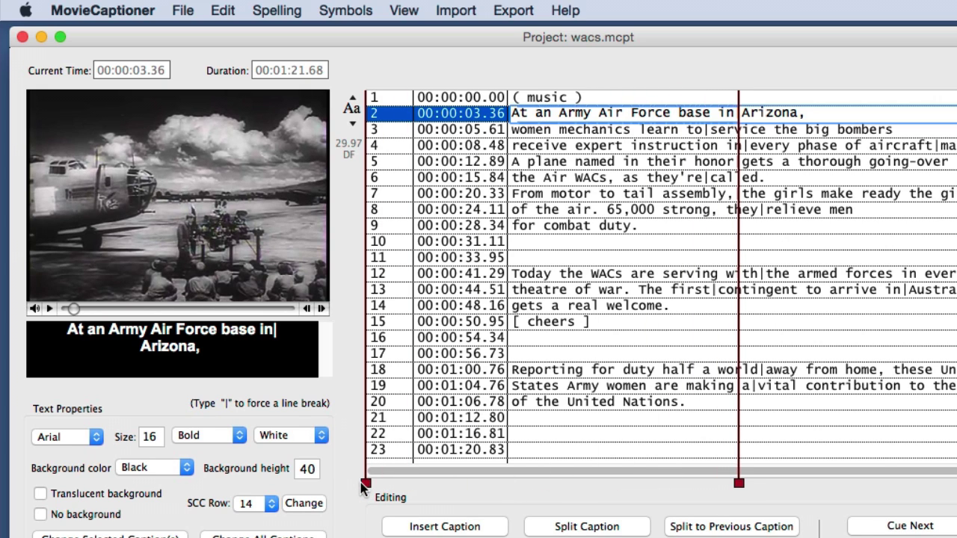
mouse_move(365, 483)
left_mouse_down()
mouse_move(550, 483)
mouse_move(934, 516)
left_mouse_up()
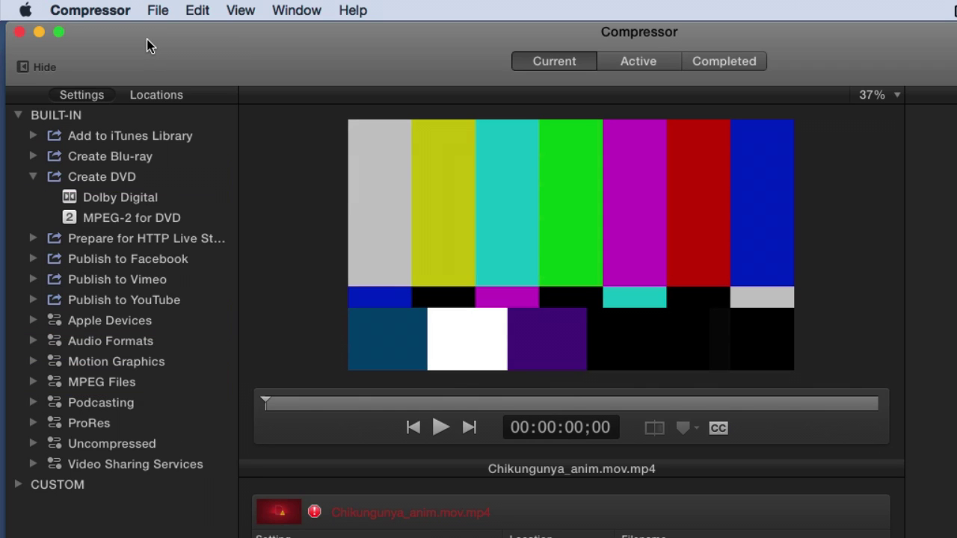
mouse_move(146, 38)
left_mouse_down()
mouse_move(186, 100)
mouse_move(188, 85)
left_mouse_up()
- Export as Sonic Scenarist (SCC Embed in QT), replacing the existing wacs.scc
left_click(198, 41)
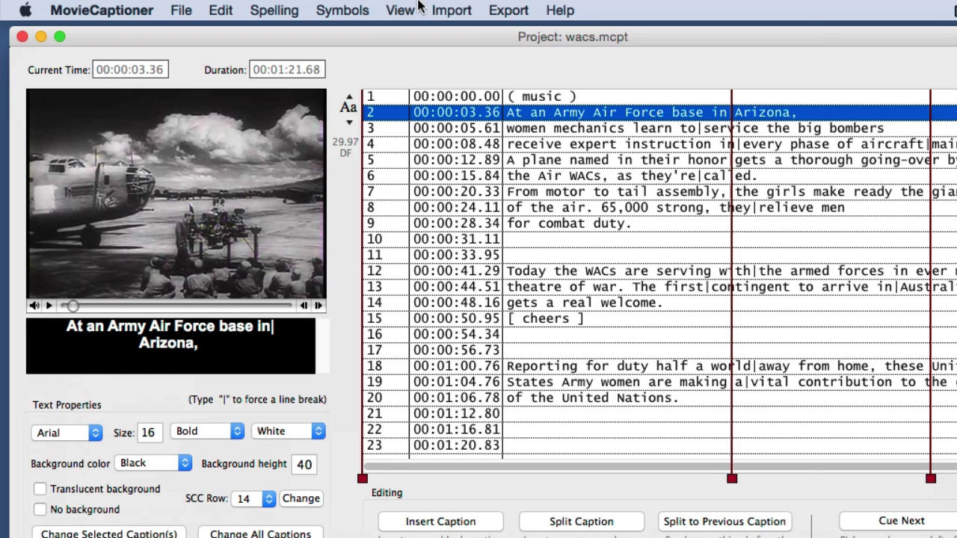
left_click(510, 9)
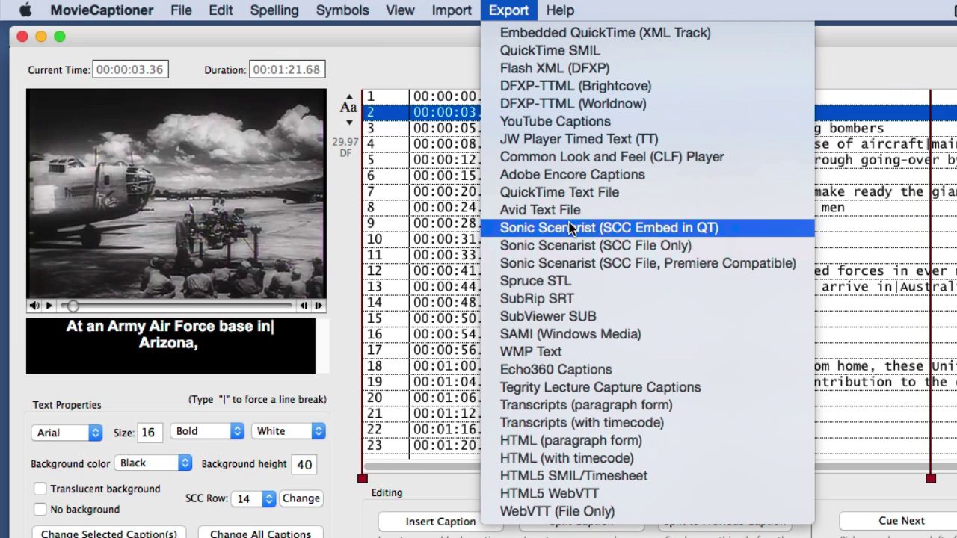
left_click(569, 226)
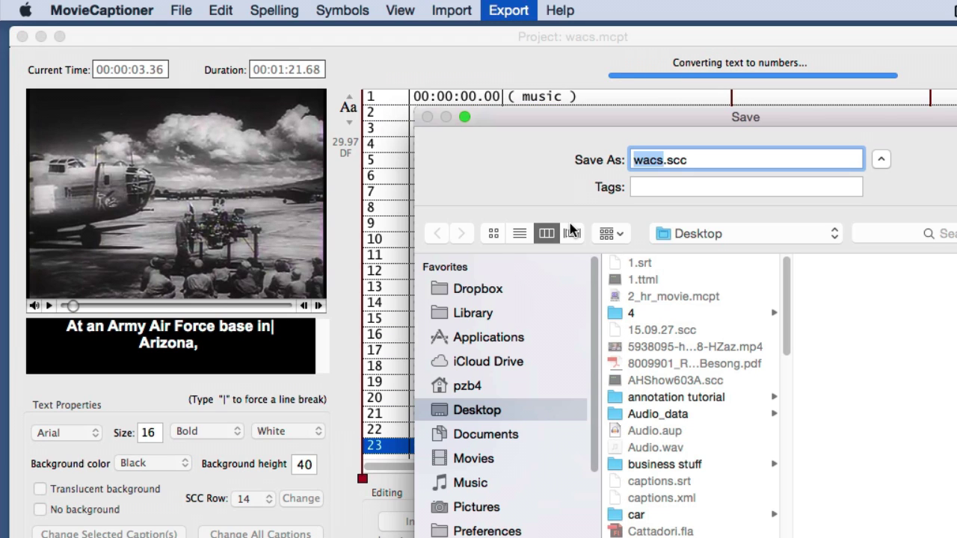
key("Return")
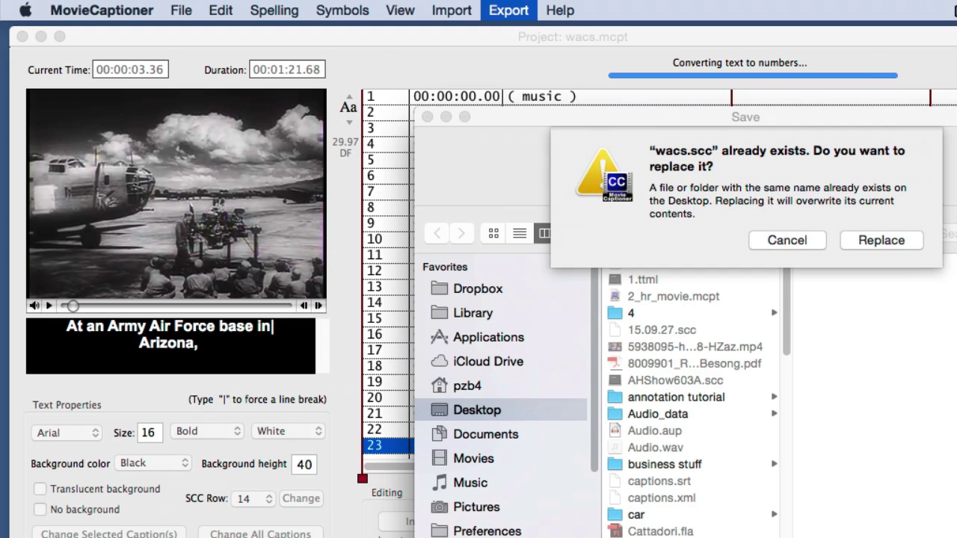
left_click(841, 242)
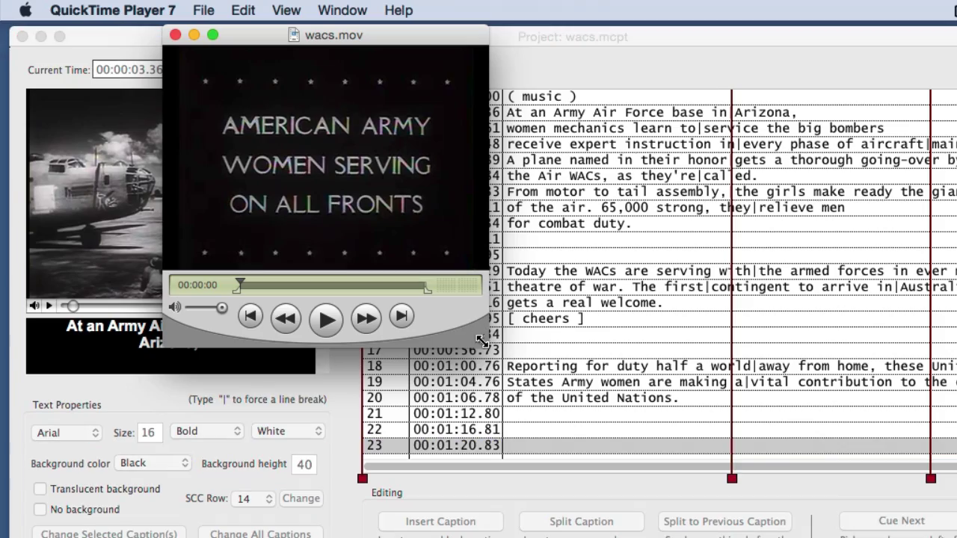
- Enlarge the wacs.mov window and play it to check the embedded SCC captions
left_click_drag(480, 341, 615, 456)
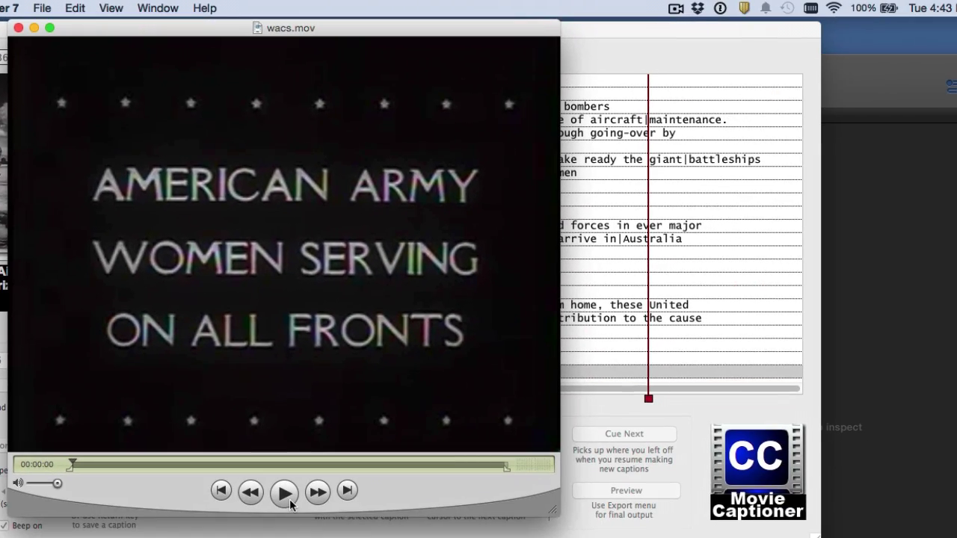
left_click(284, 493)
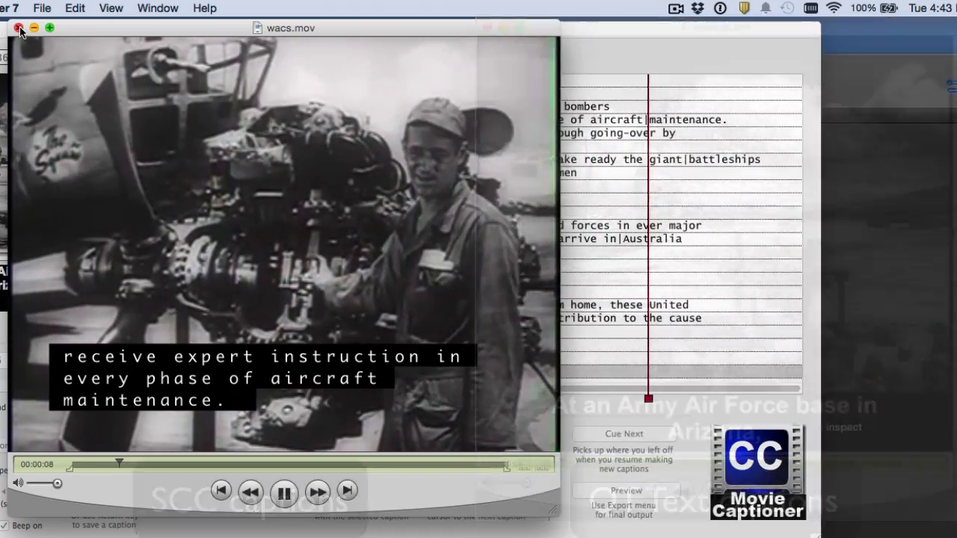
left_click(18, 28)
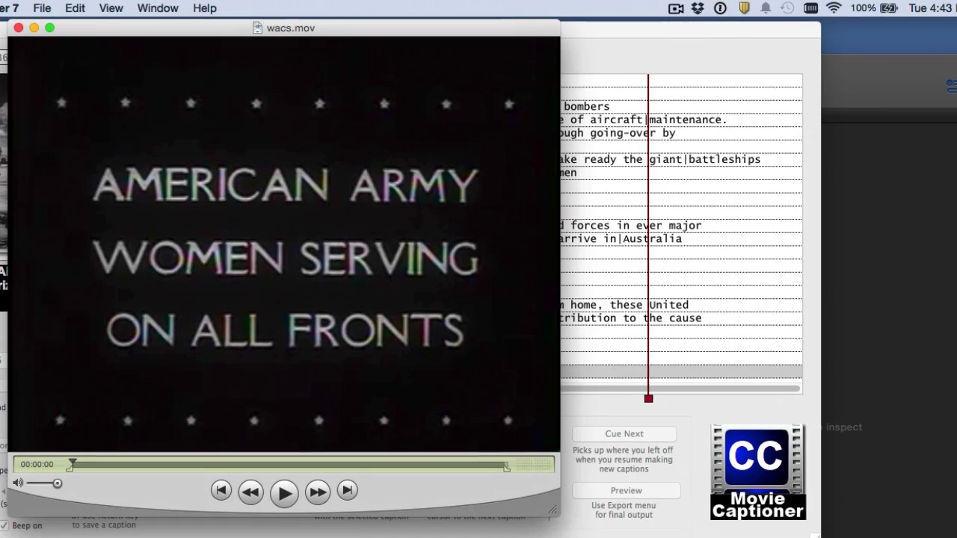
left_click(284, 493)
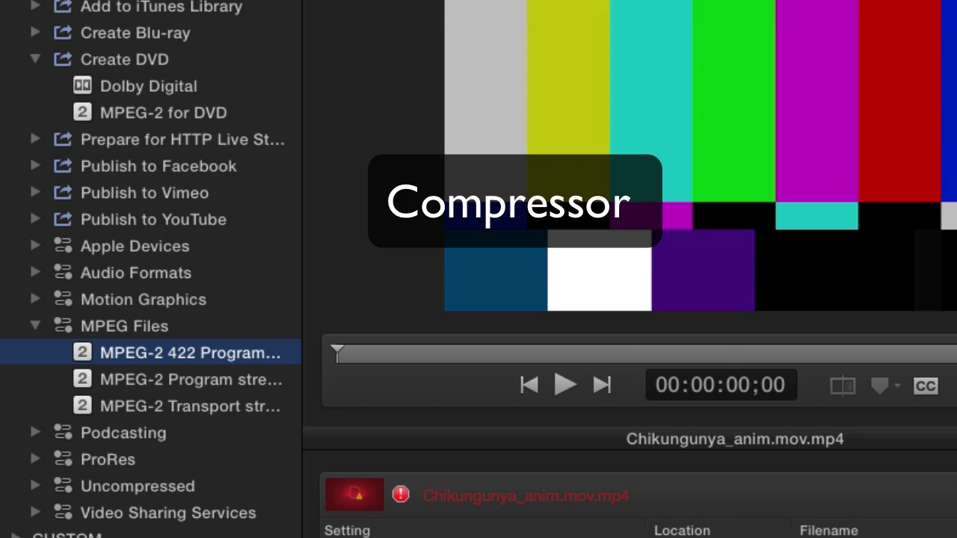
- Drag wacs.mov into Compressor's batch area
left_click_drag(945, 149, 693, 508)
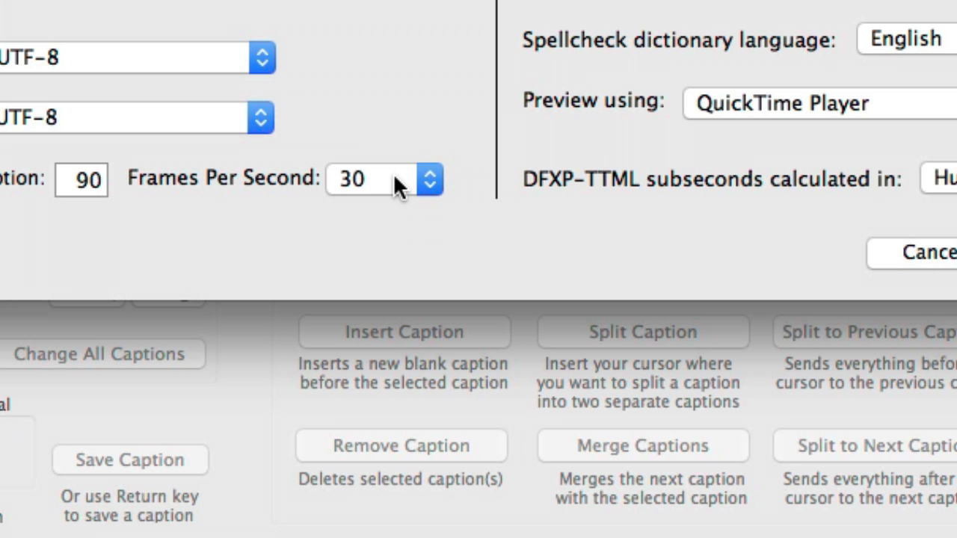
- Choose 29.97 in the Frames Per Second preference popup
left_click(394, 177)
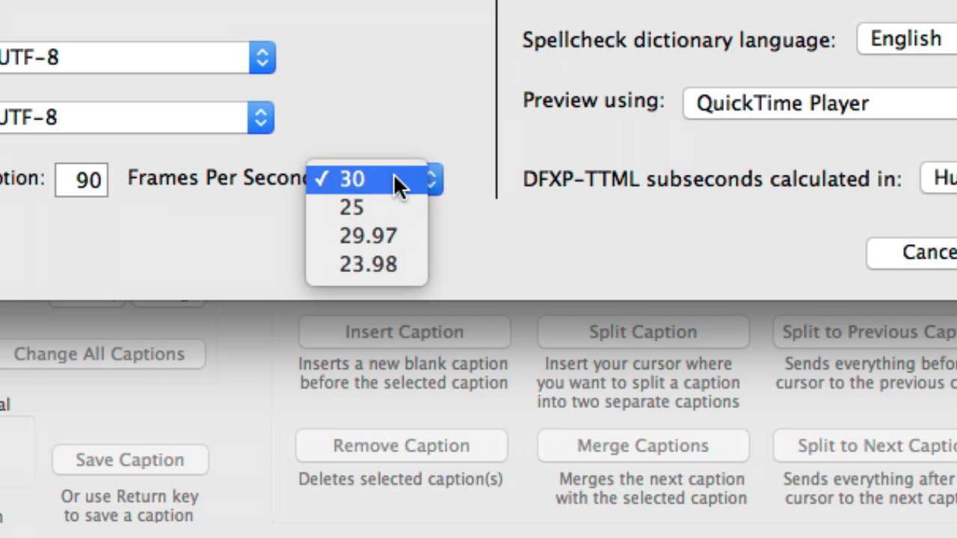
left_click(385, 239)
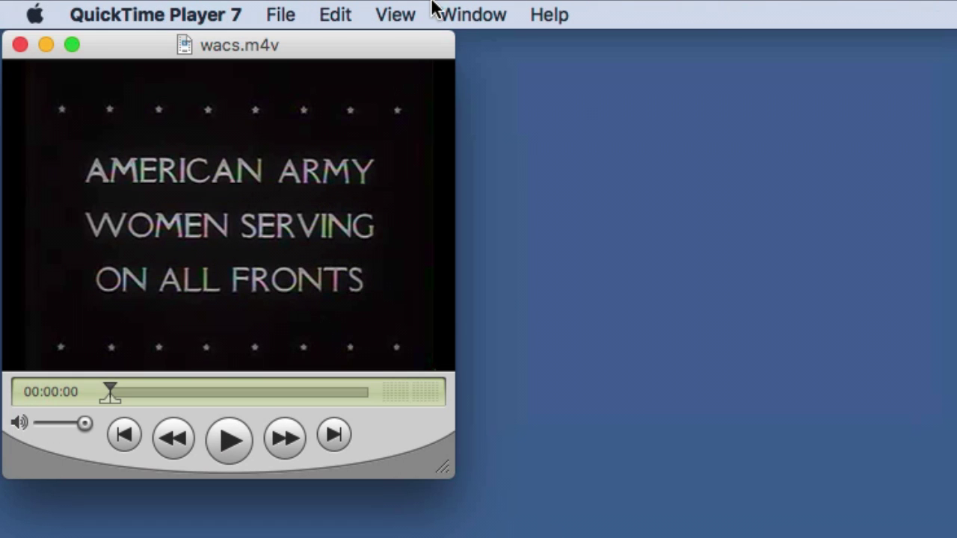
- Show QuickTime's Movie Inspector to confirm wacs.m4v runs at 29.97 FPS
left_click(445, 10)
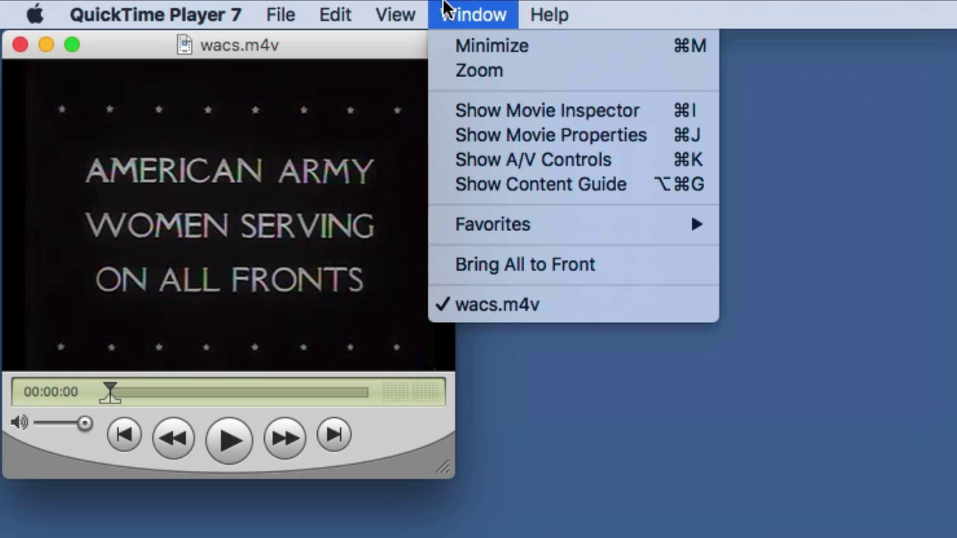
left_click(458, 109)
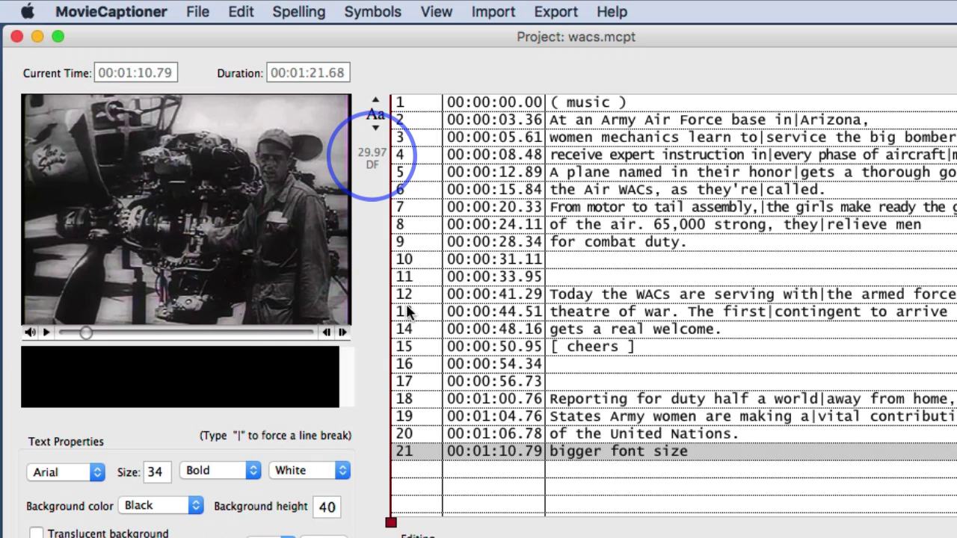
- Set the Frames Per Second preference to 29.97 and save the preferences
left_click(368, 154)
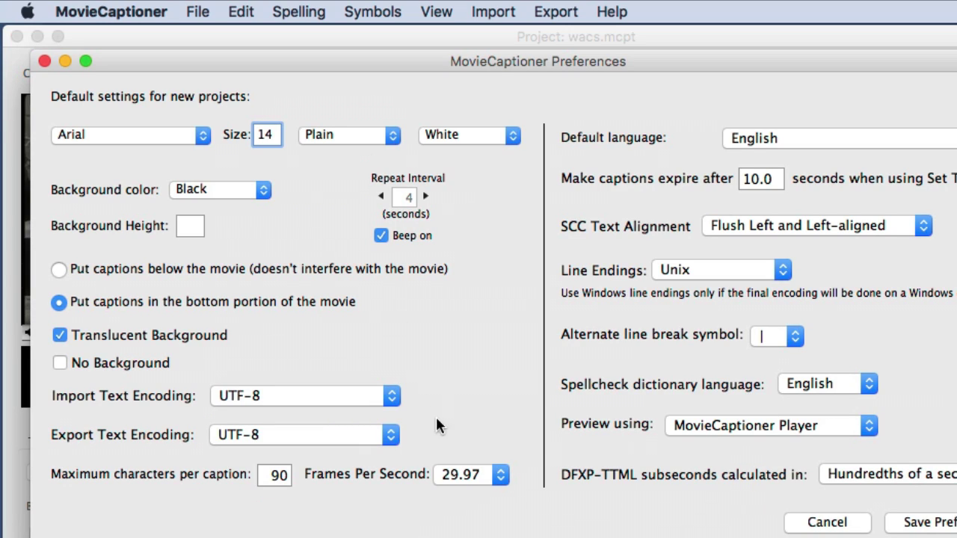
left_click(459, 475)
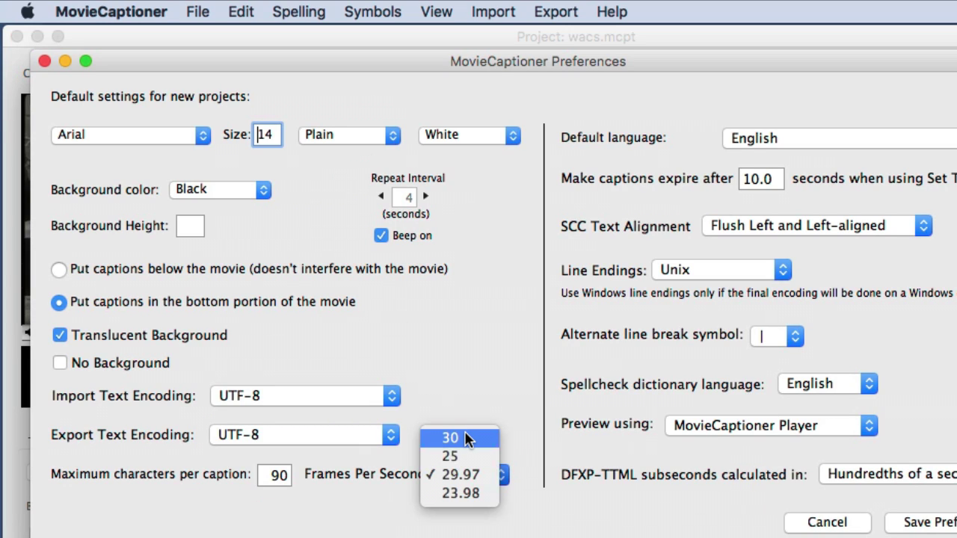
left_click(458, 475)
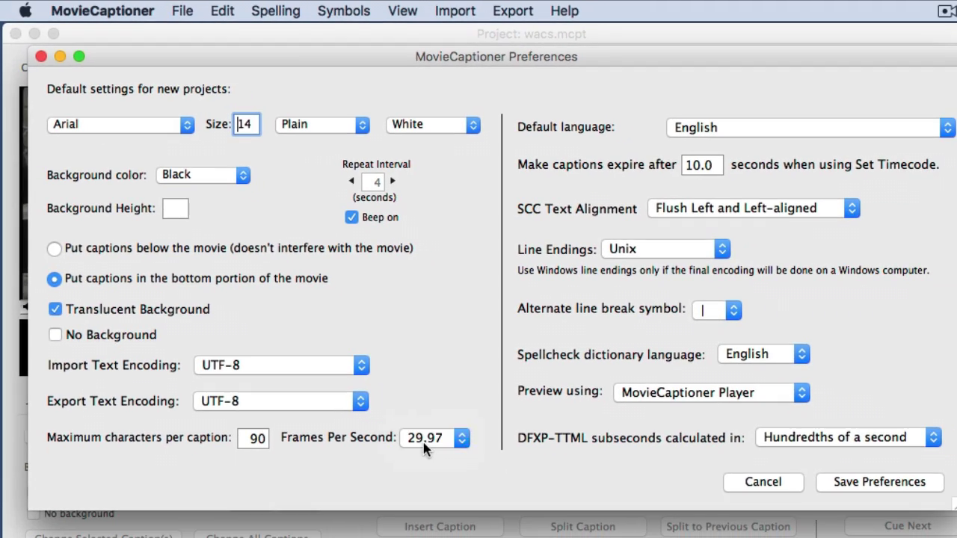
left_click(867, 483)
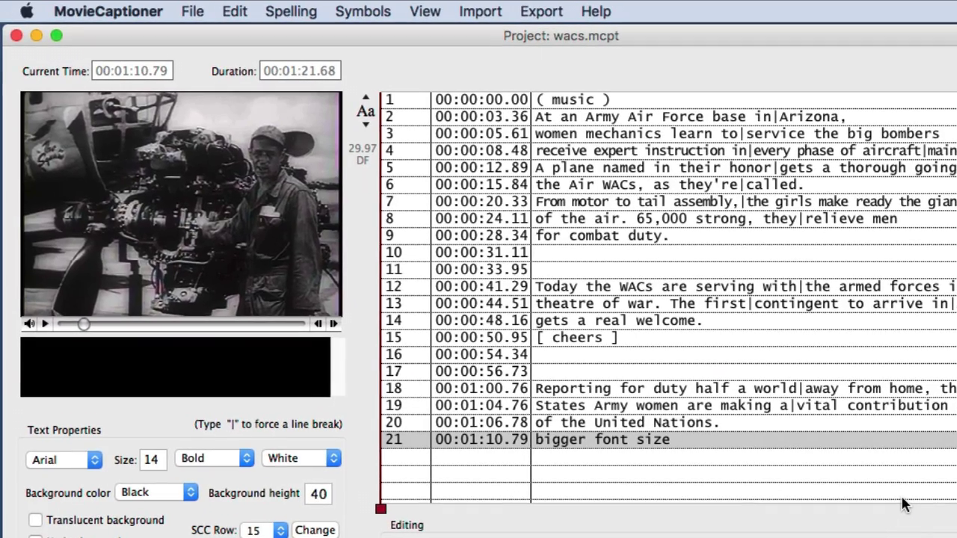